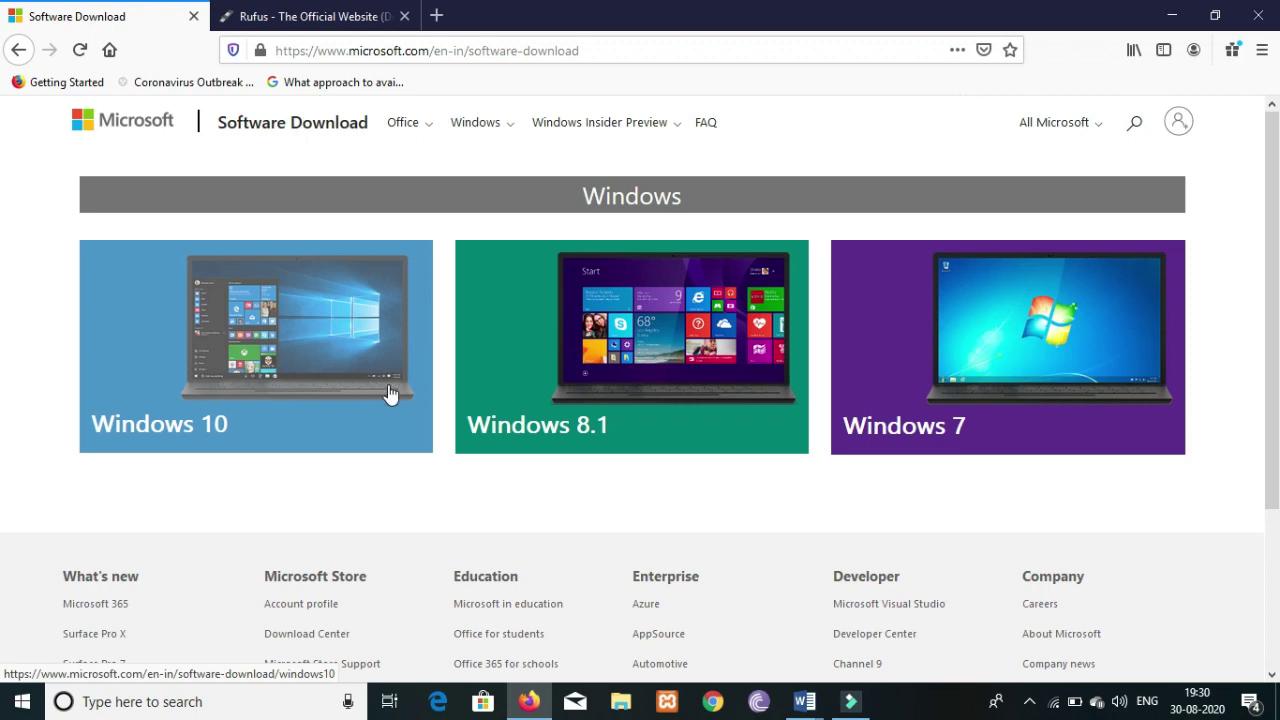
Open the os folder that holds the Rufus executable and the Windows 10 ISO in File Explorer
left_click(632, 703)
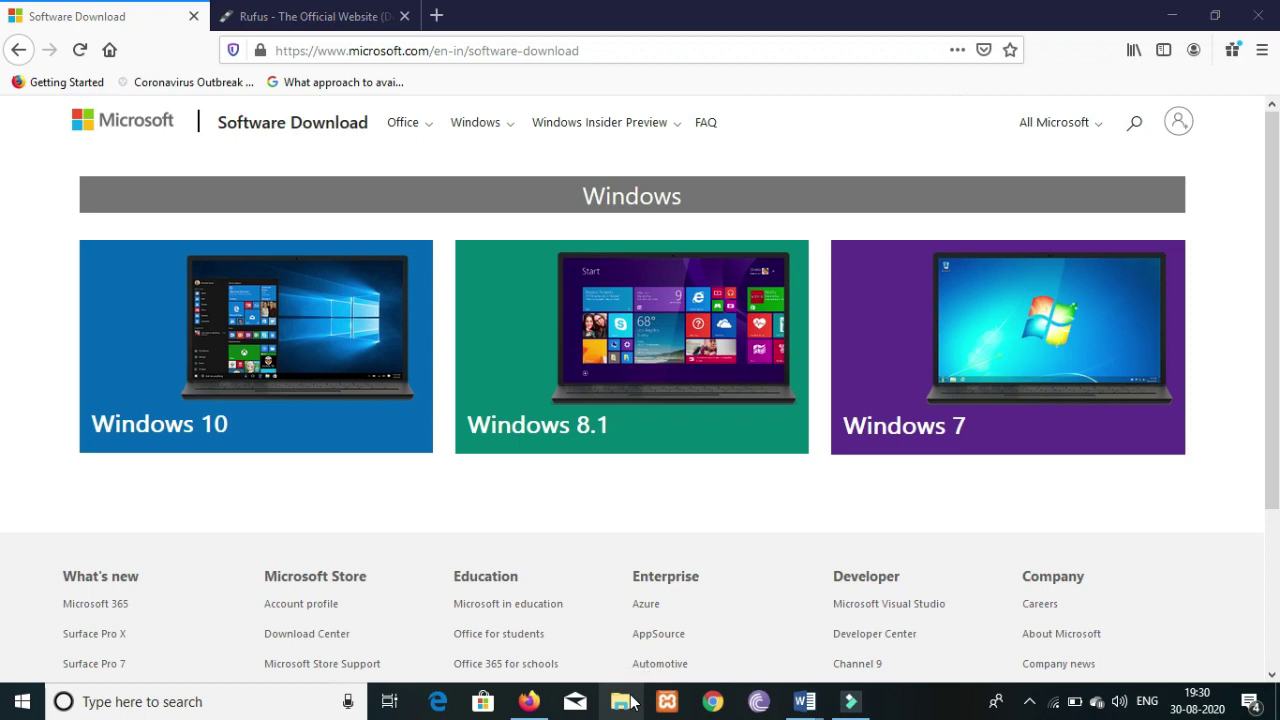
right_click(632, 703)
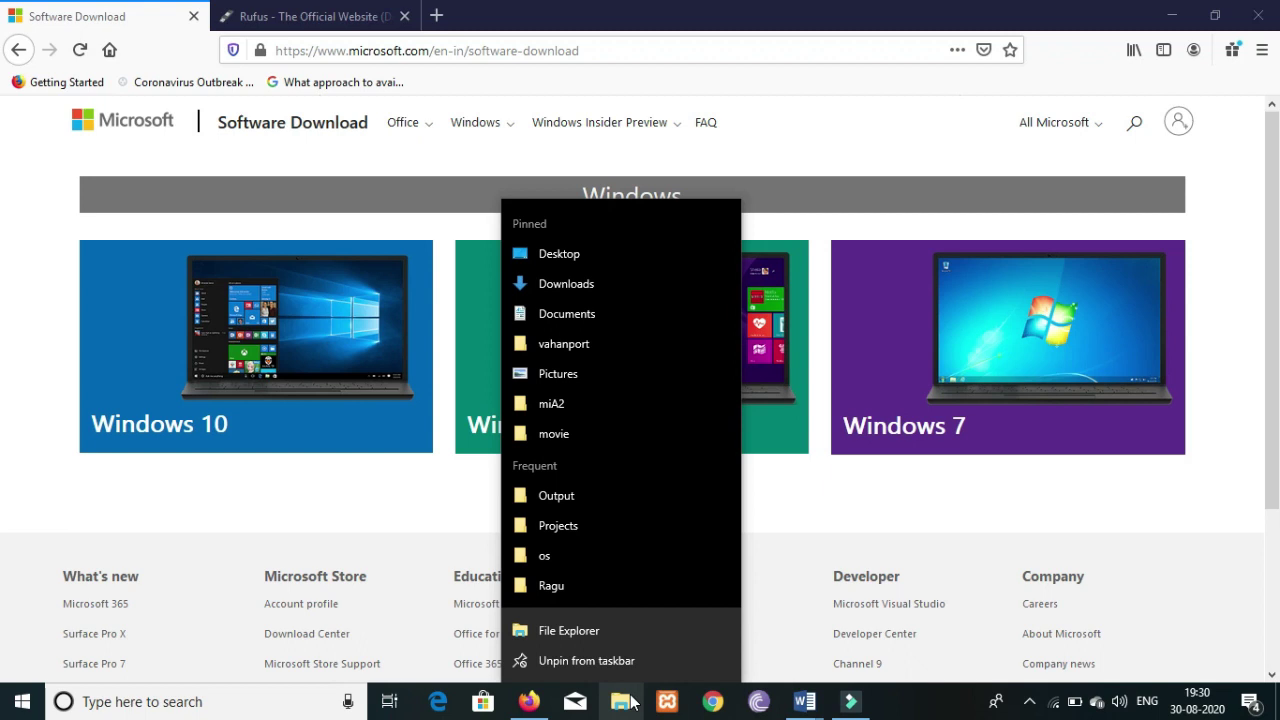
left_click(552, 558)
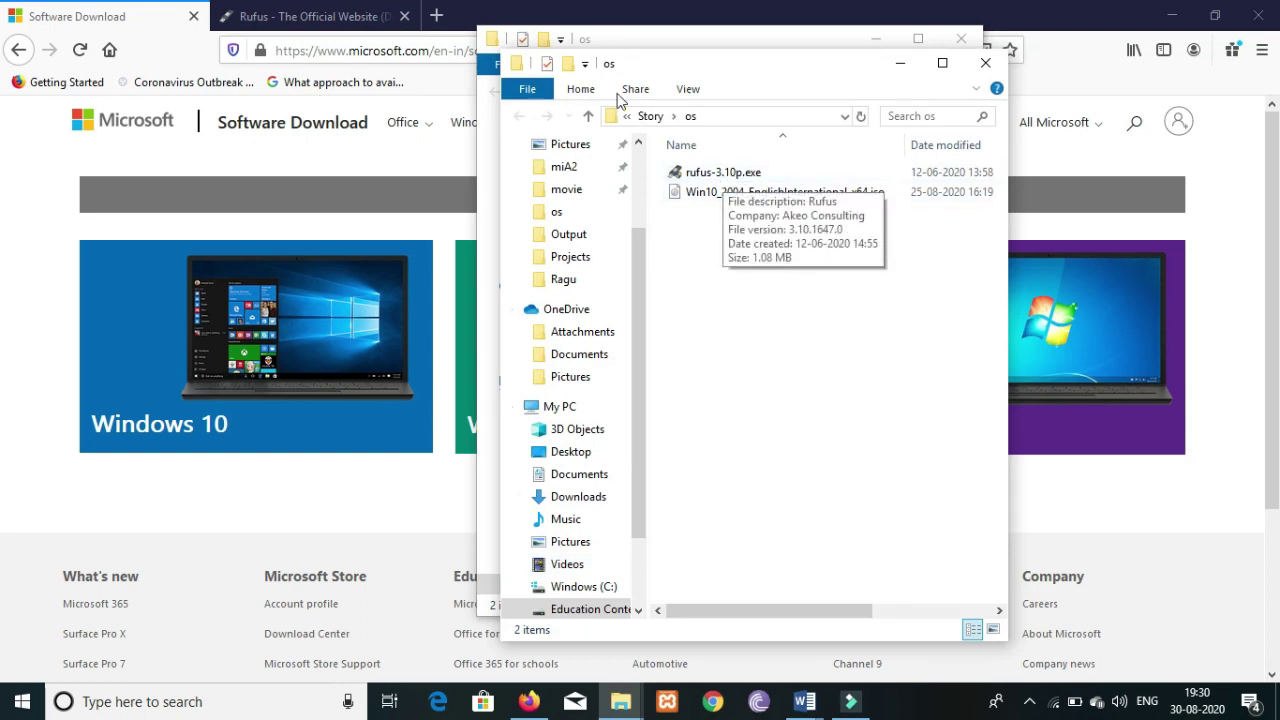
View the download section of the Rufus website in Firefox and return to the os folder in a maximized window
left_click(237, 8)
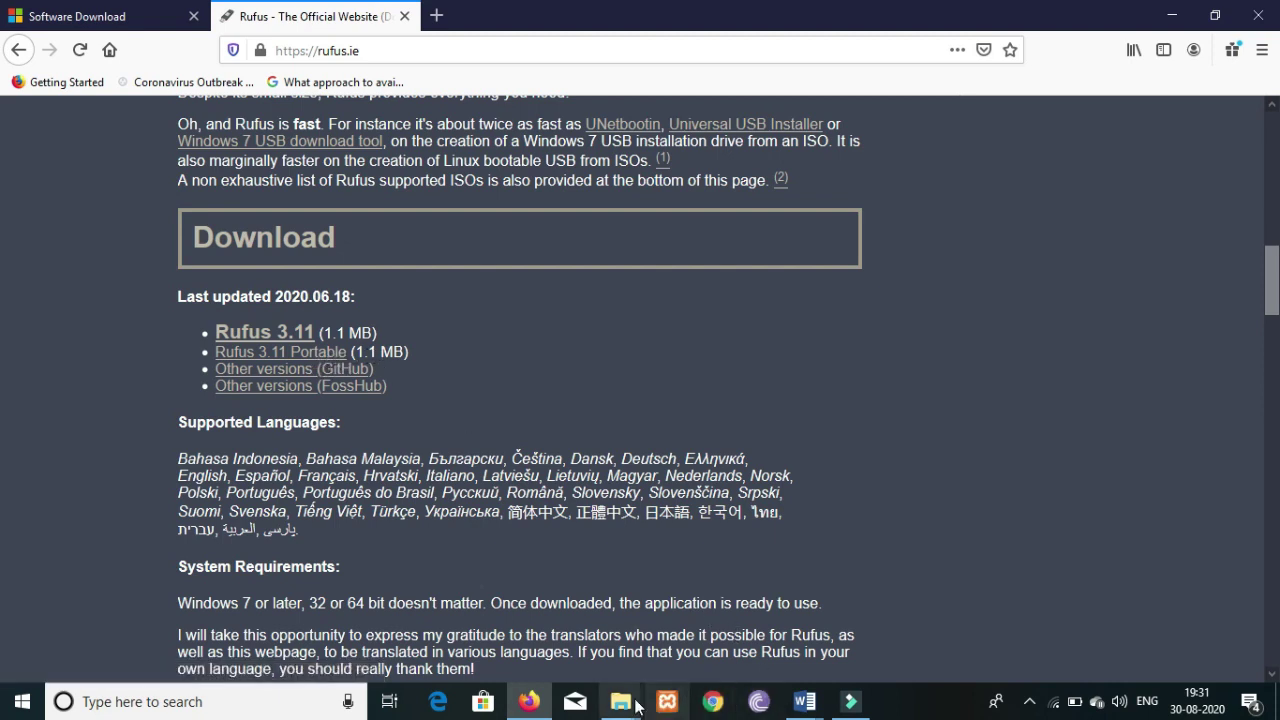
mouse_move(628, 706)
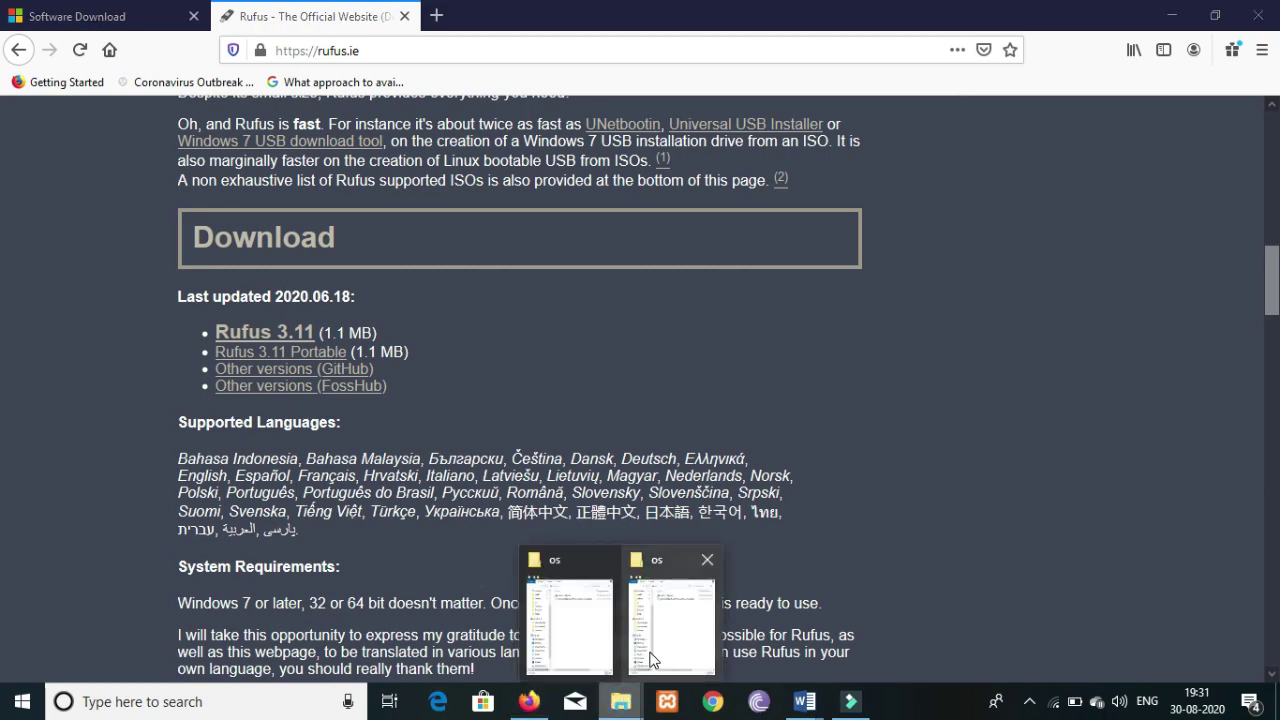
left_click(655, 660)
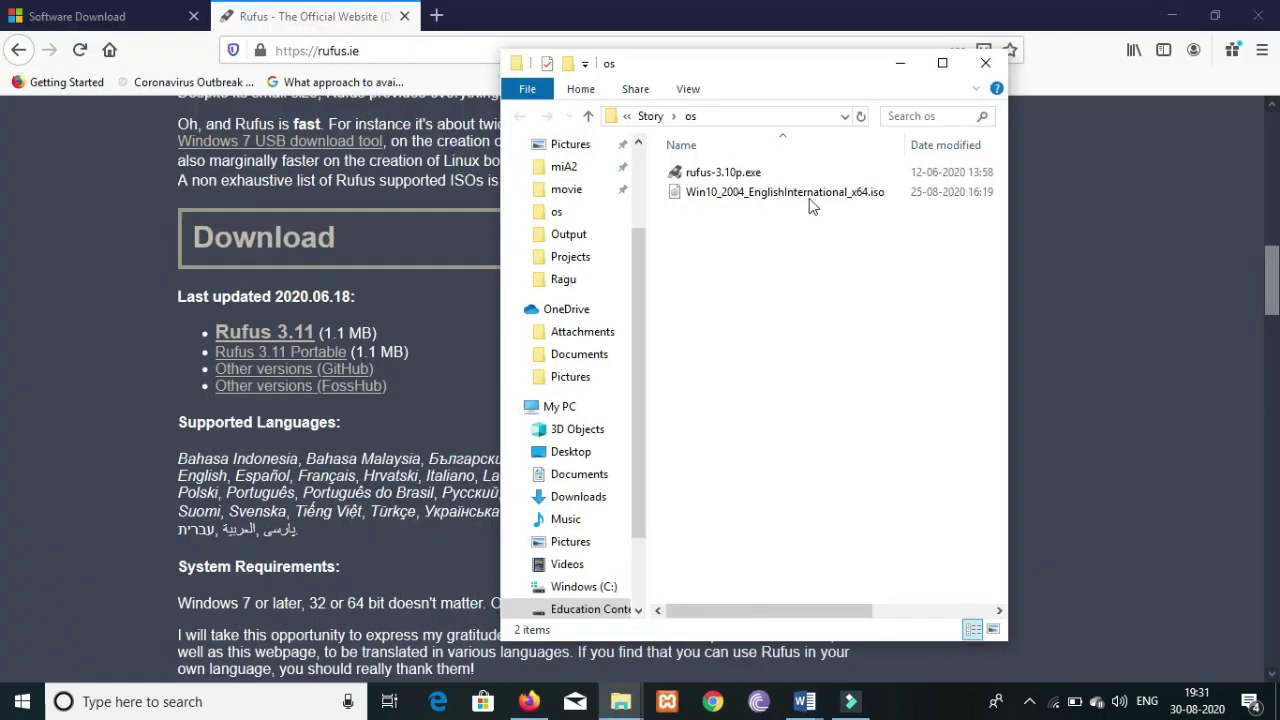
left_click(942, 63)
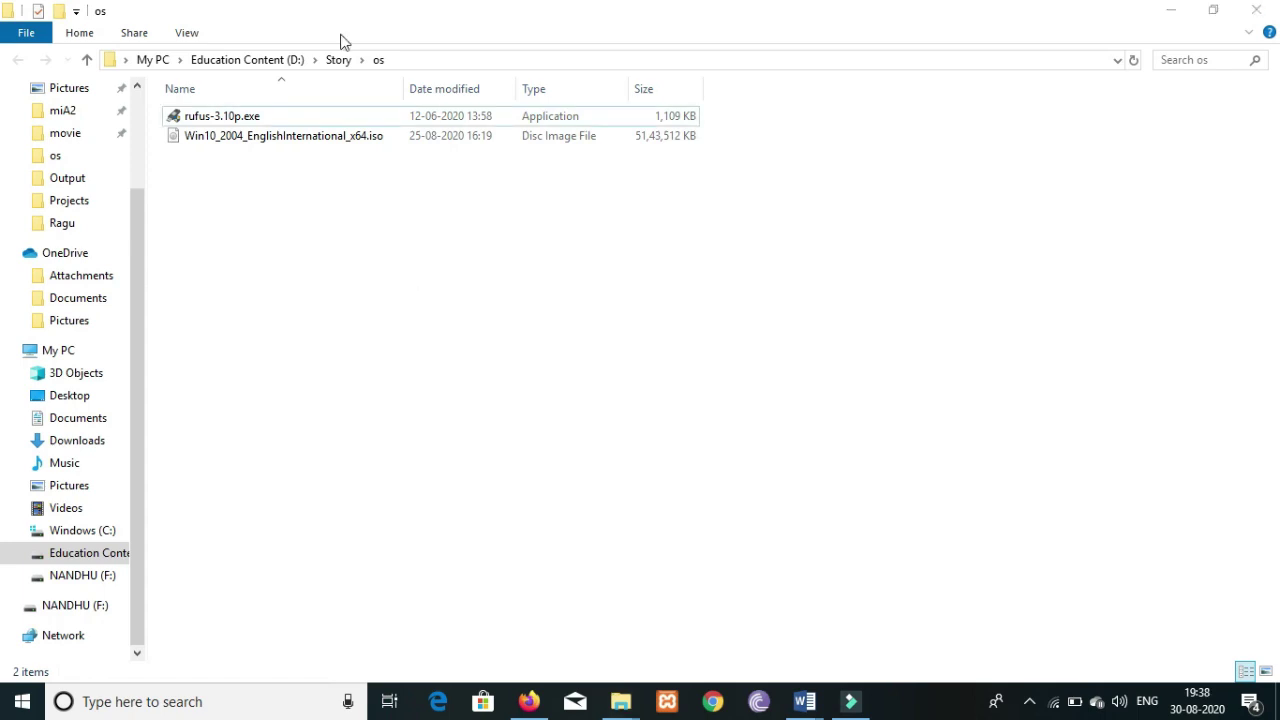
Run rufus-3.10p.exe as administrator and decline online update checks
left_click(240, 118)
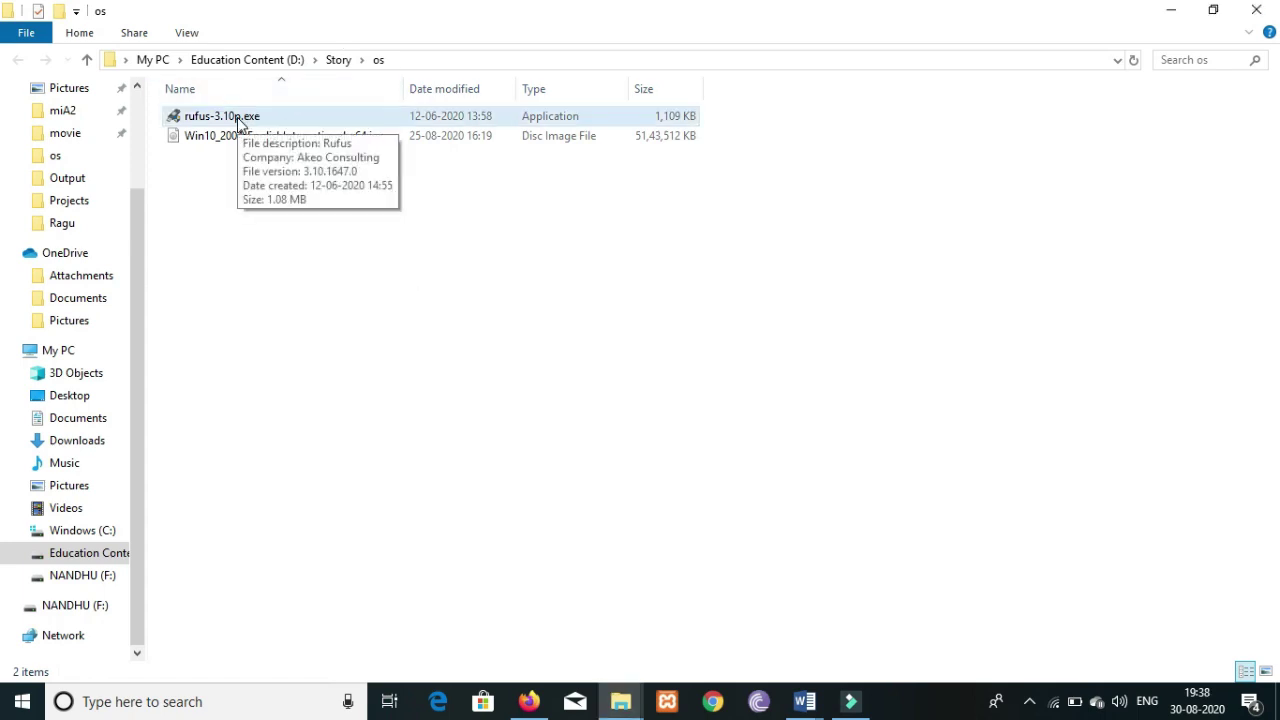
left_click(237, 118)
right_click(237, 117)
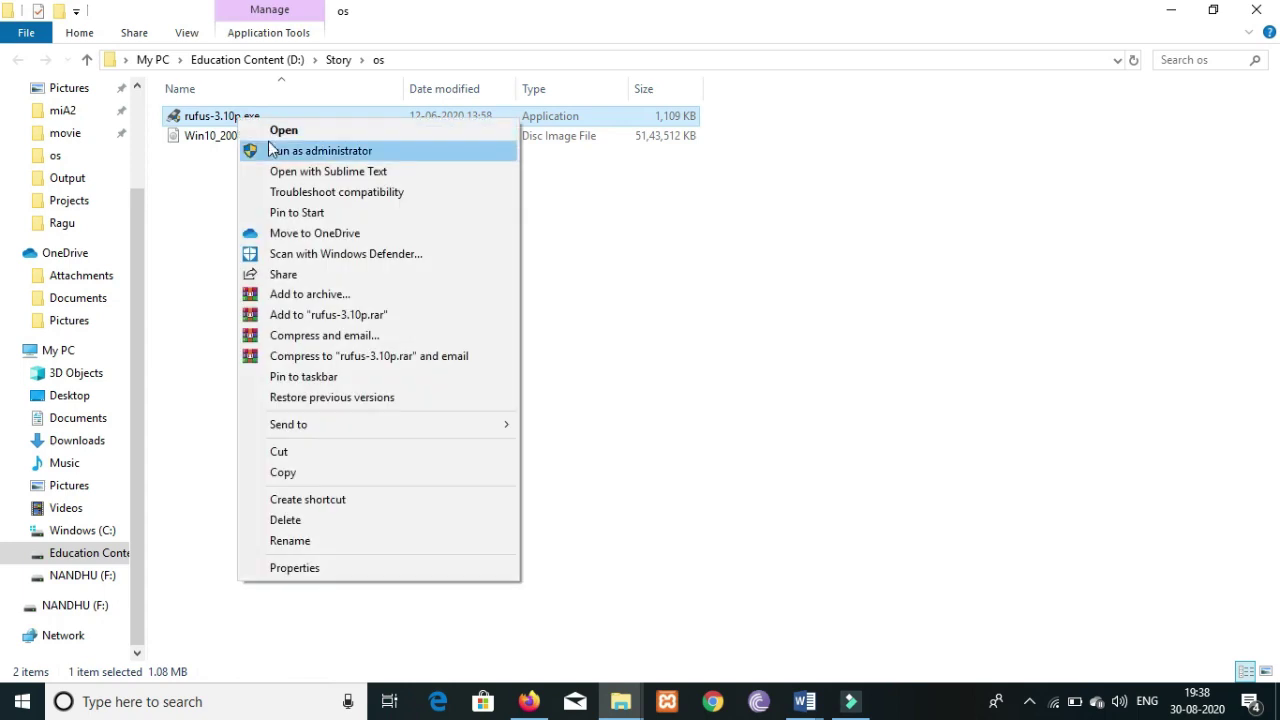
left_click(268, 150)
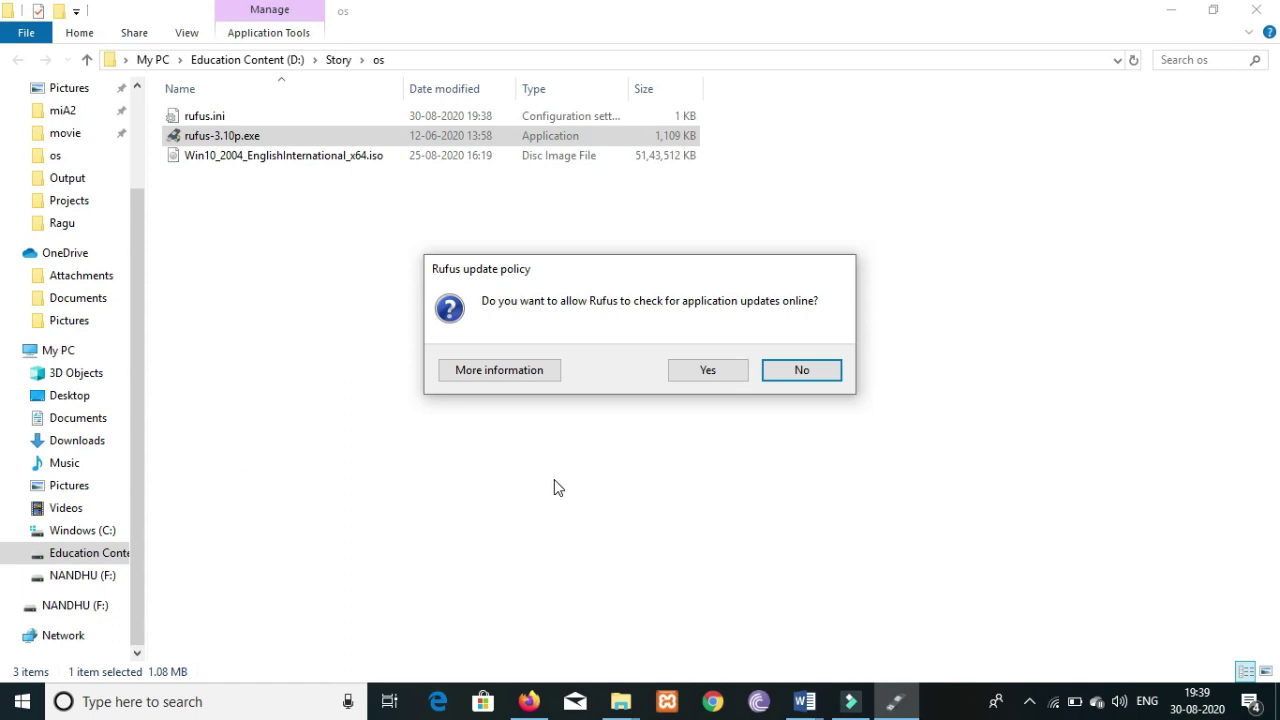
left_click(790, 371)
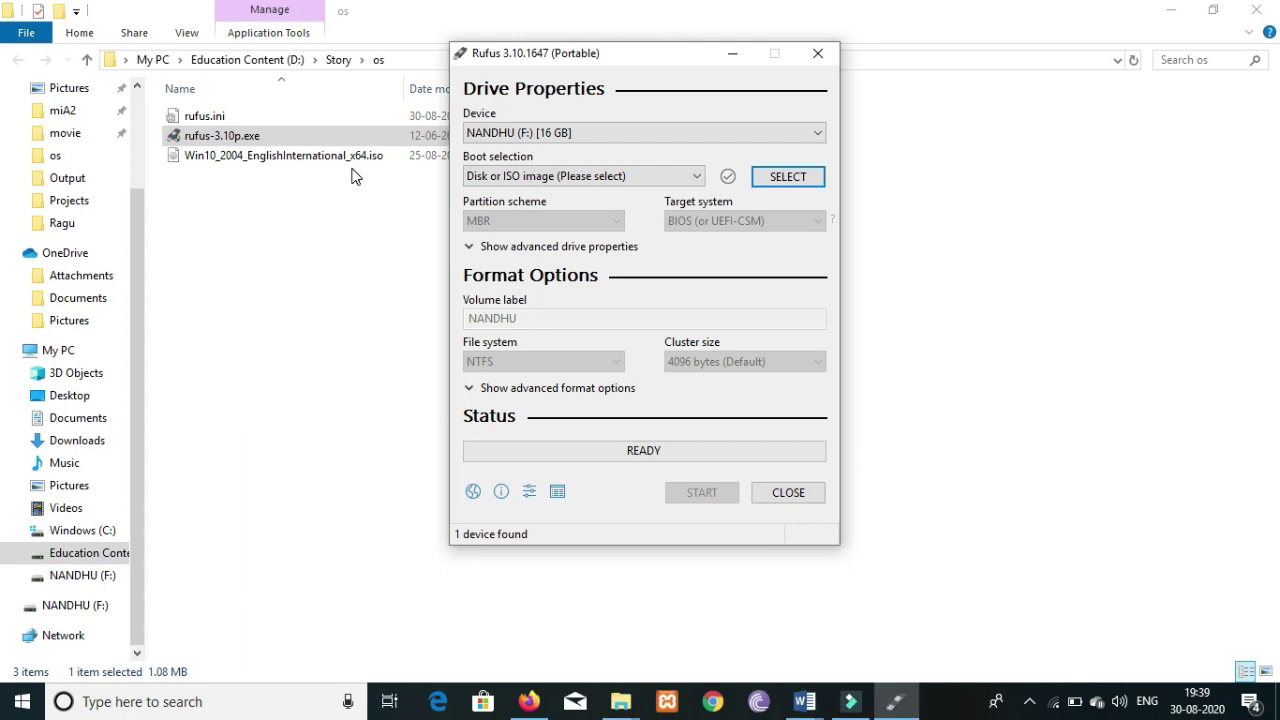
Choose the 16 GB F: drive as the device and load Win10_2004_EnglishInternational_x64.iso from the Story\os folder on D: as the boot image
left_click(587, 140)
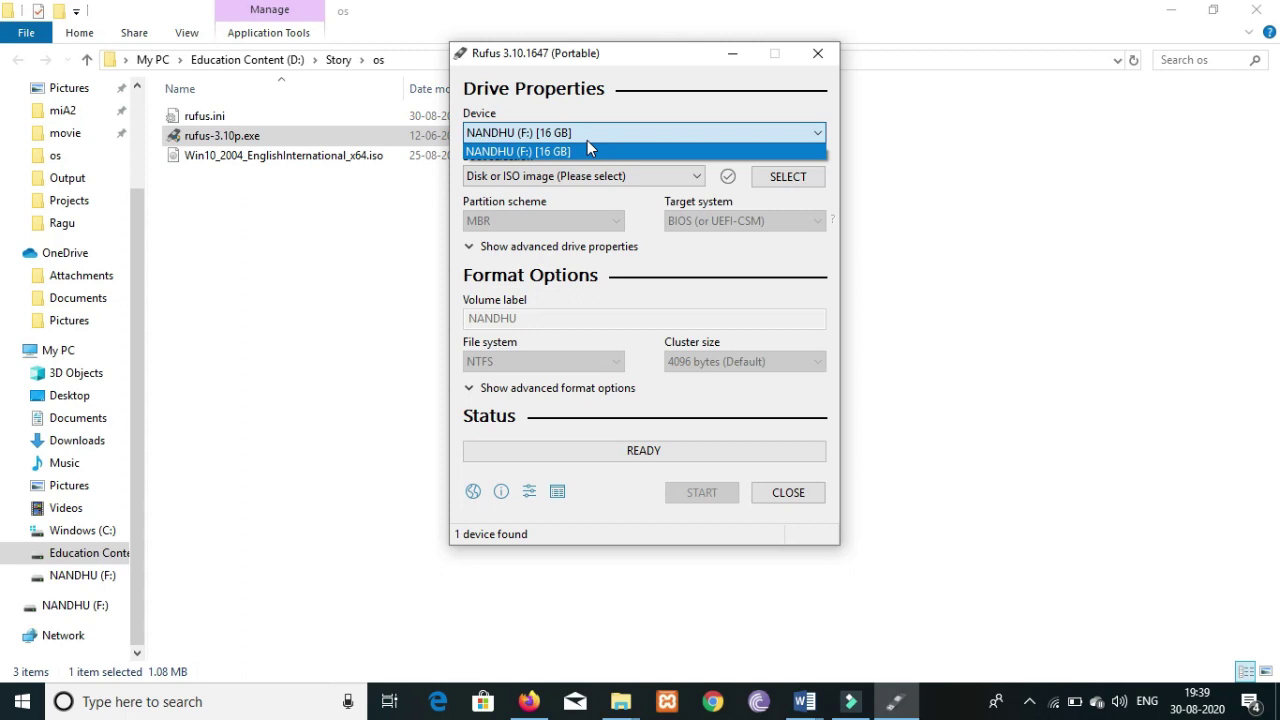
left_click(570, 150)
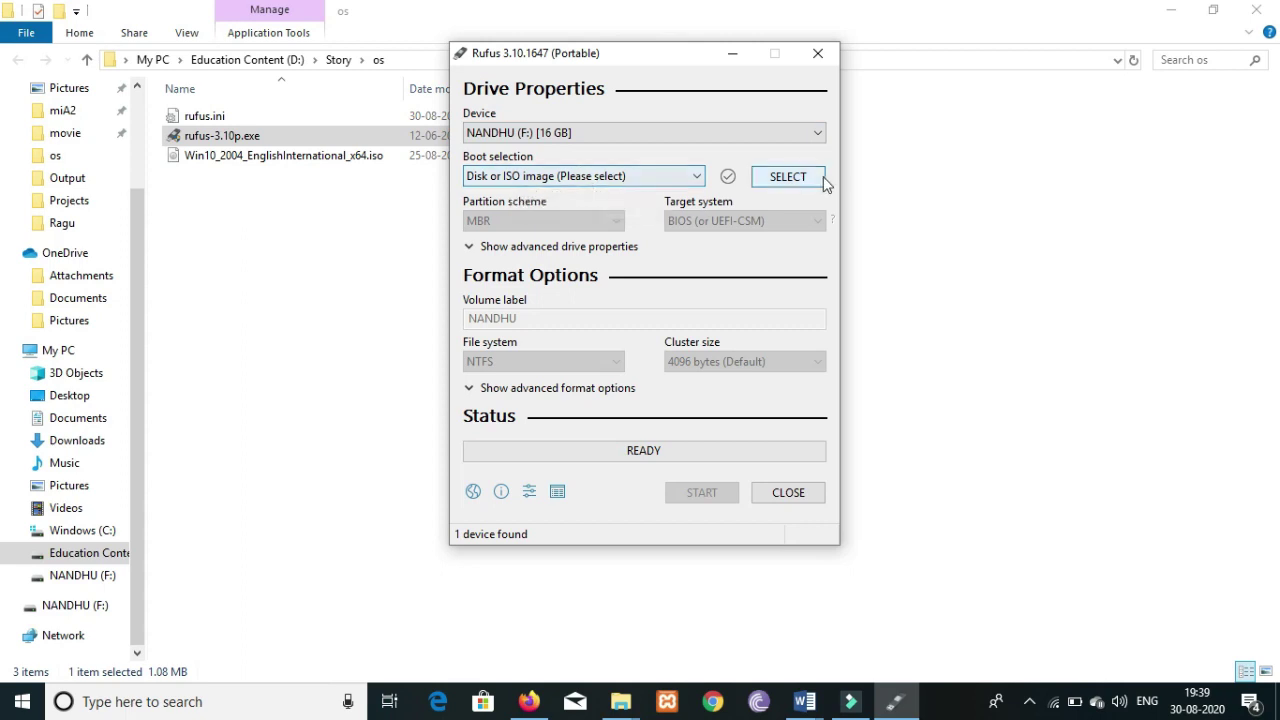
left_click(788, 177)
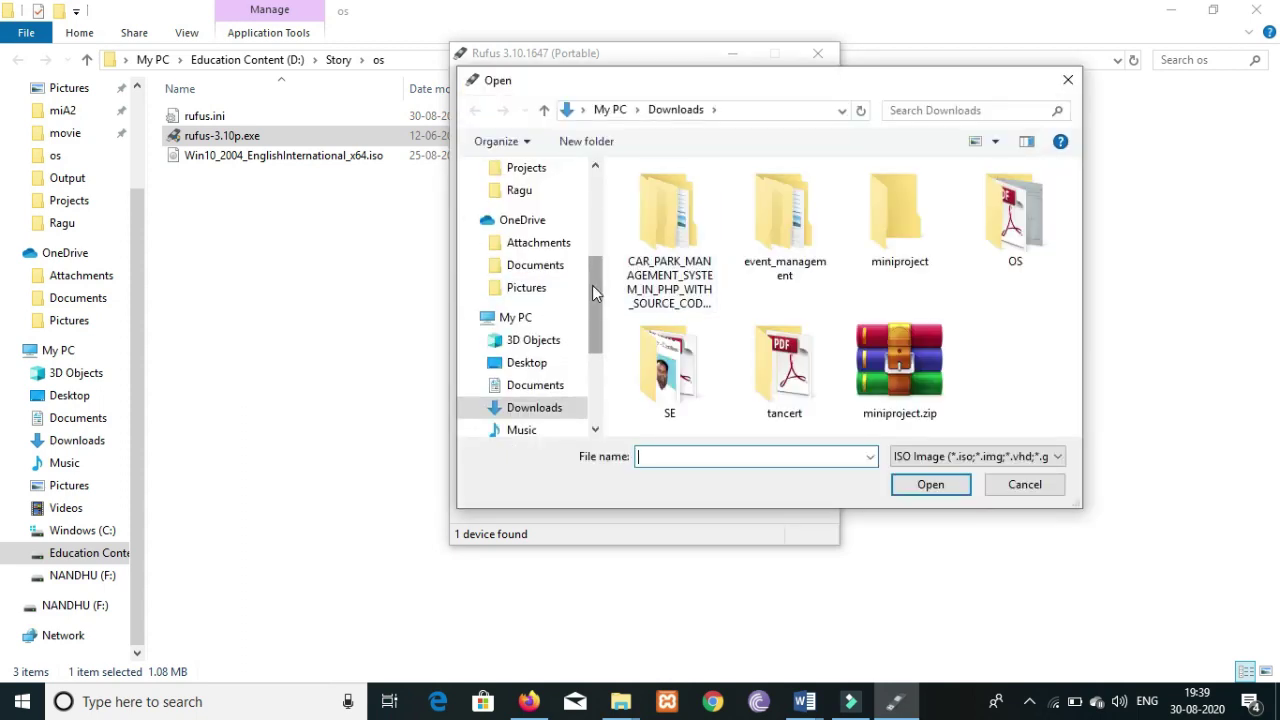
left_click_drag(592, 285, 585, 355)
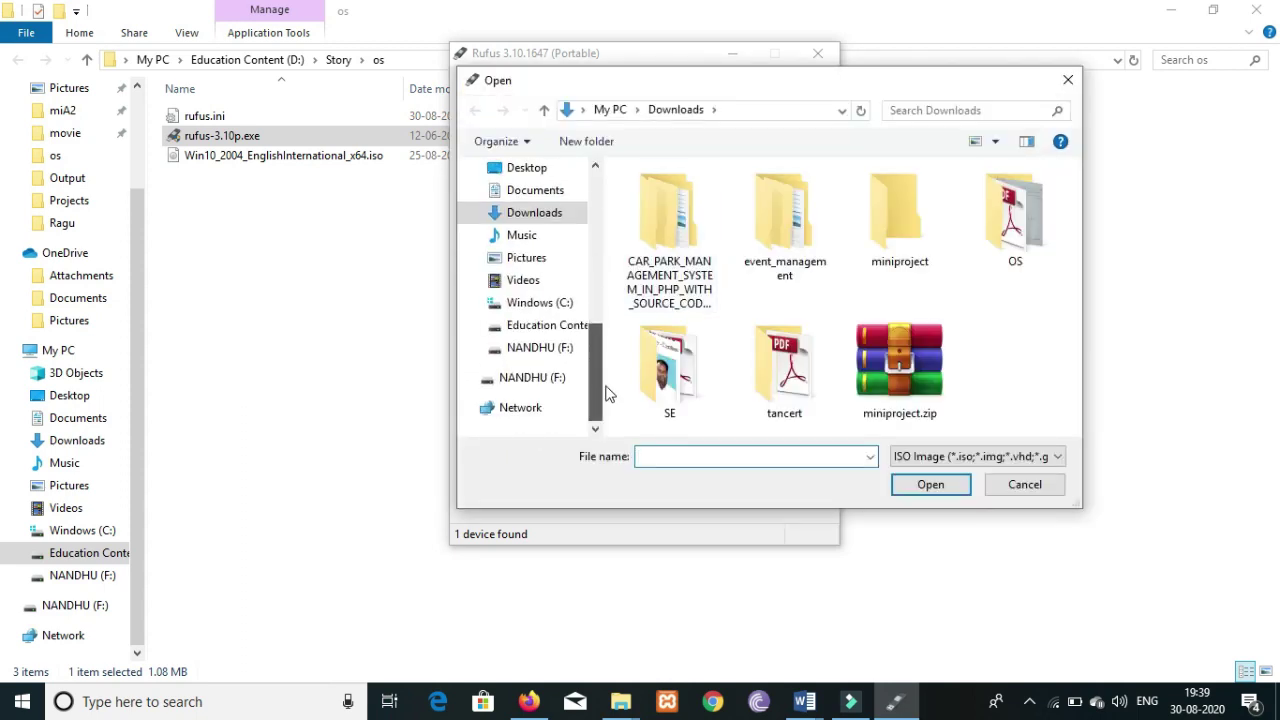
left_click(562, 333)
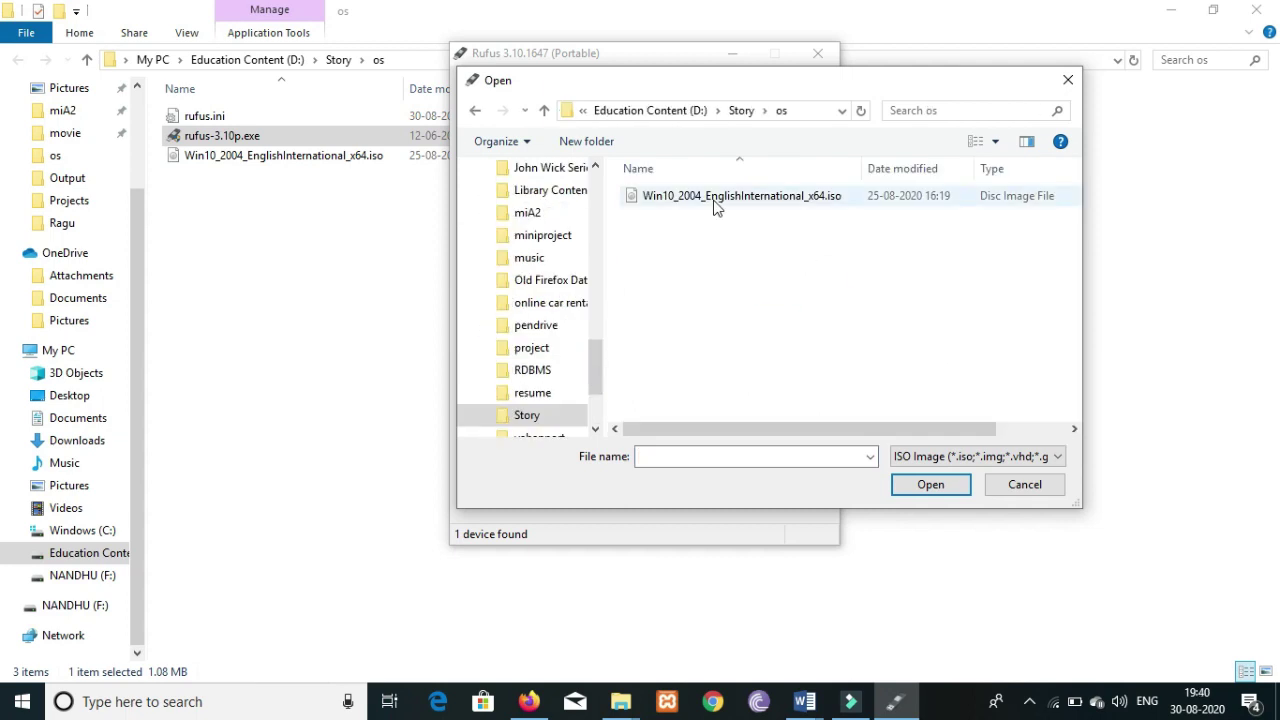
left_click(714, 203)
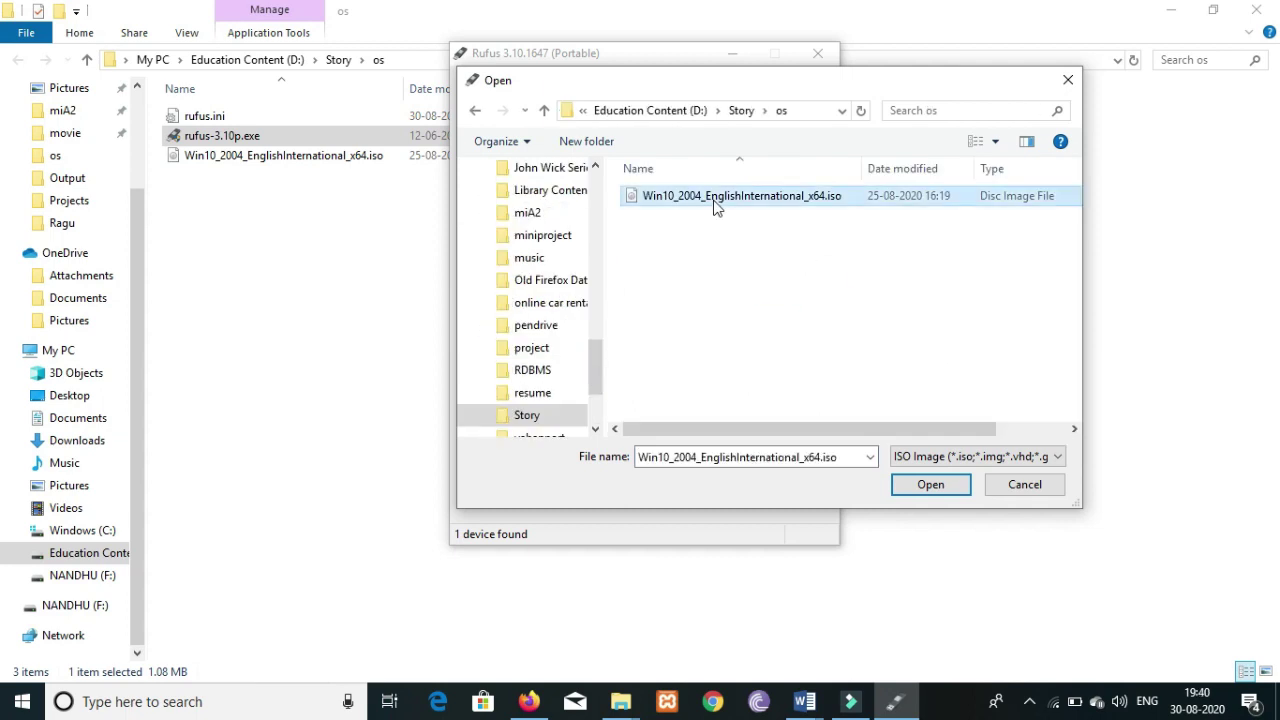
left_click(930, 485)
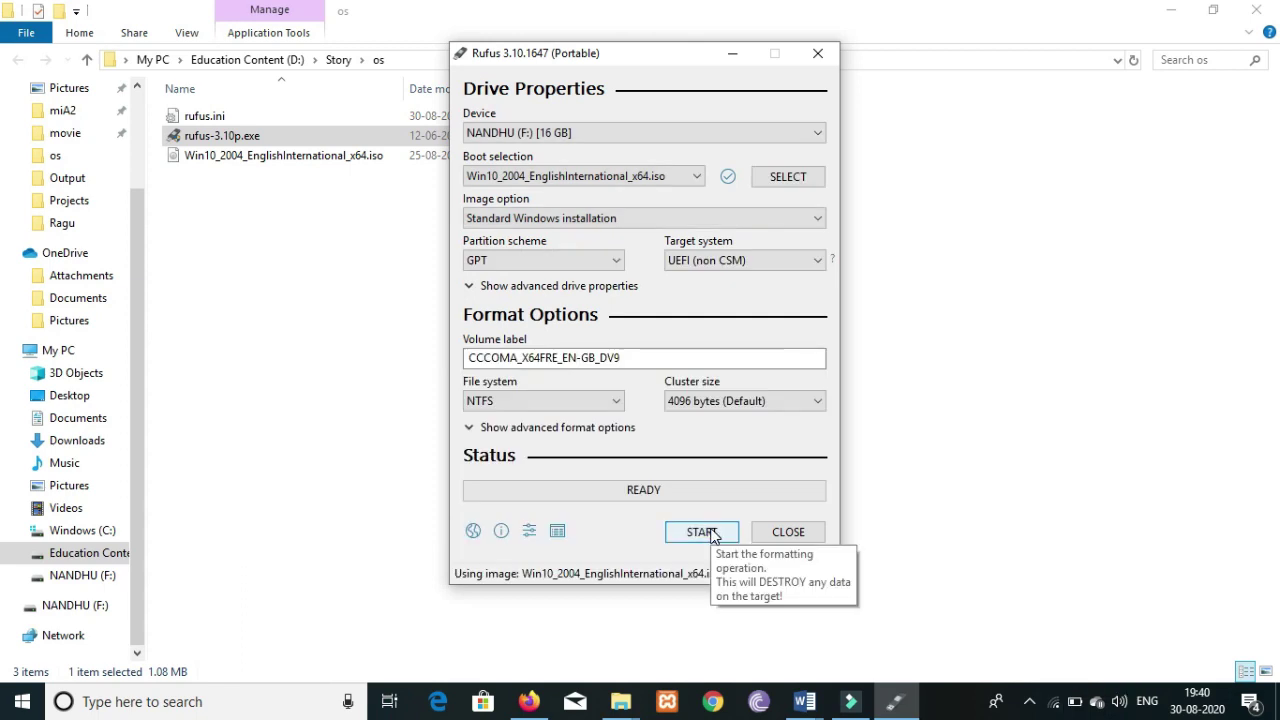
Write the Windows 10 image to the USB drive, accepting erasure of its data, and close Rufus once it finishes
left_click(705, 533)
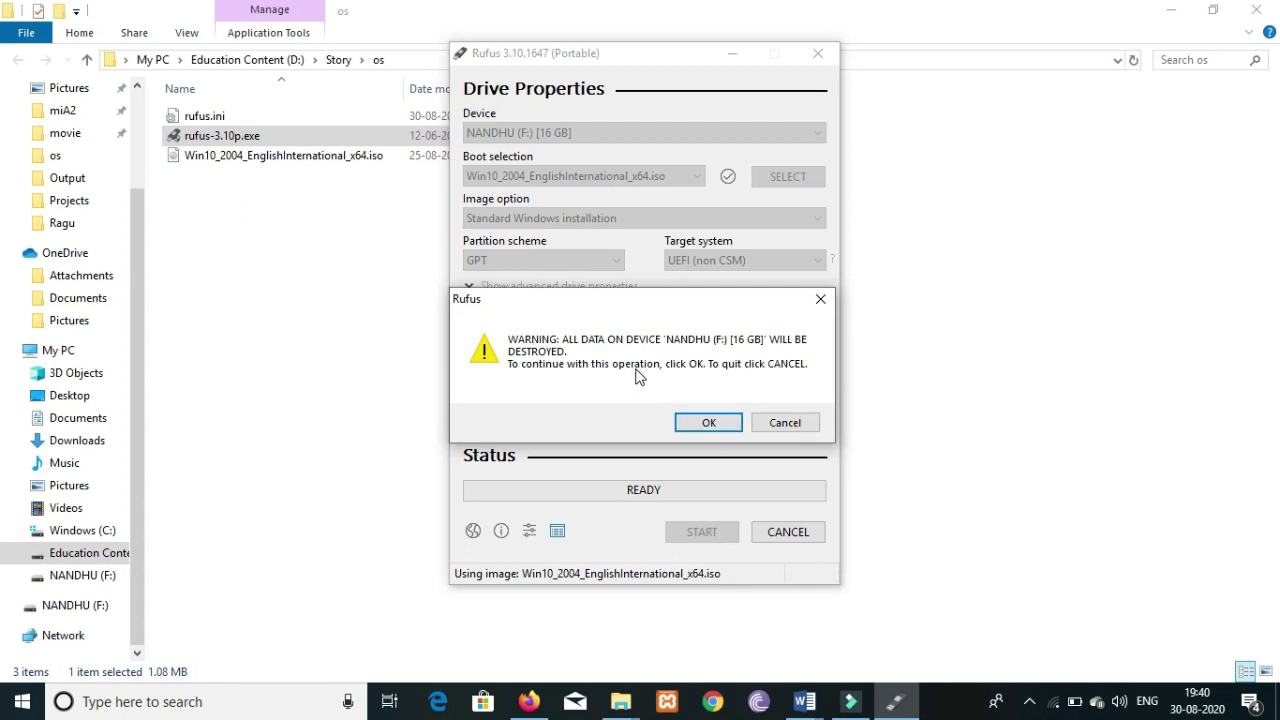
left_click(718, 424)
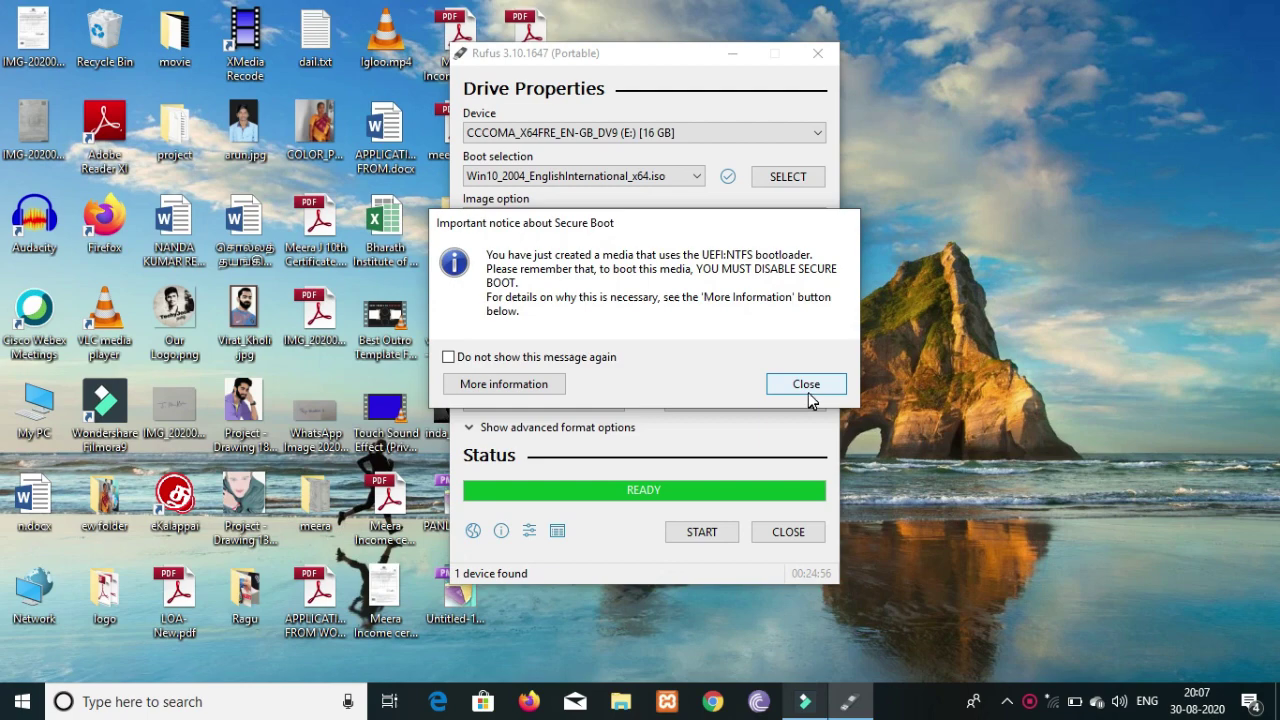
left_click(808, 390)
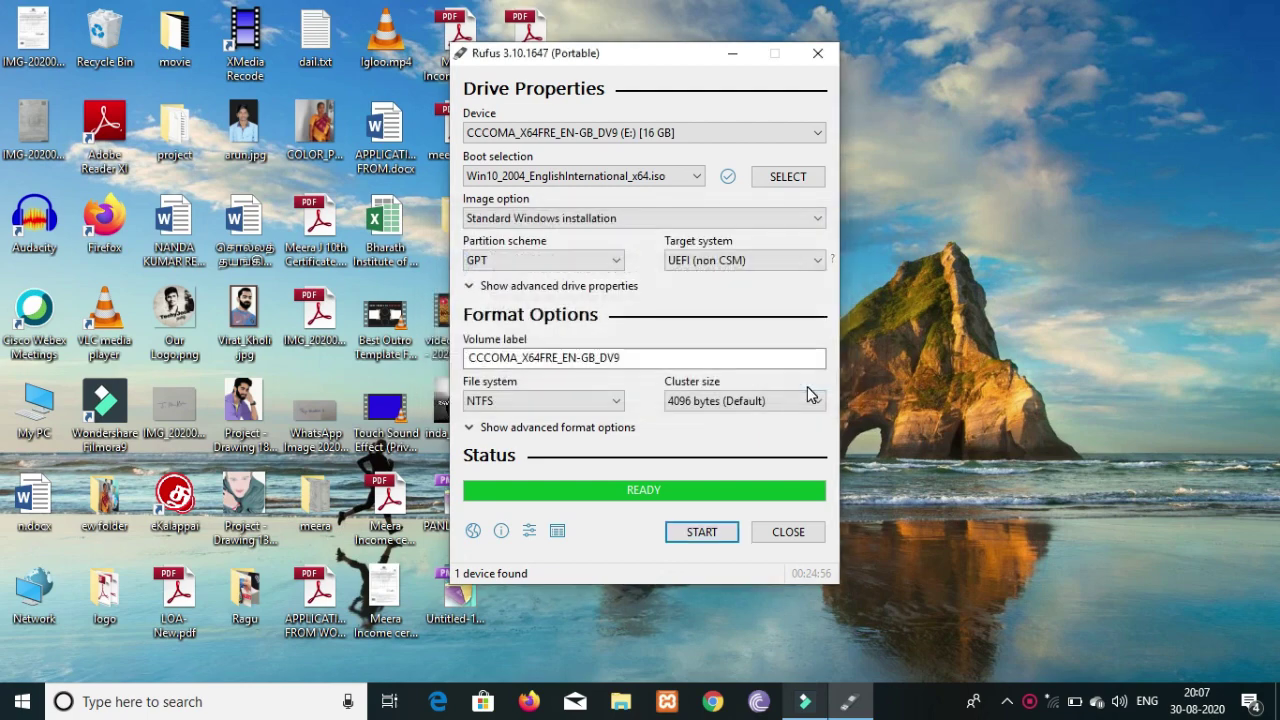
left_click(799, 531)
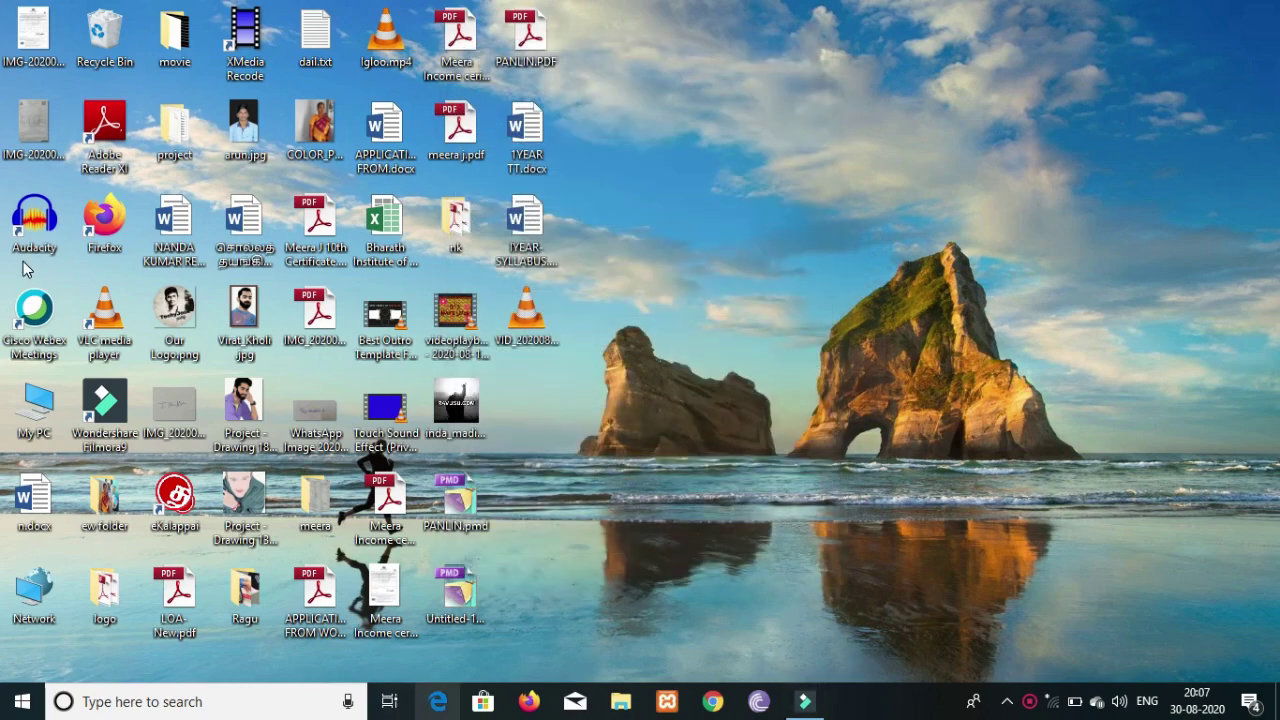
Open My PC and eject the CCCOMA_X64FRE_EN-GB_DV9 (E:) drive
double_click(36, 428)
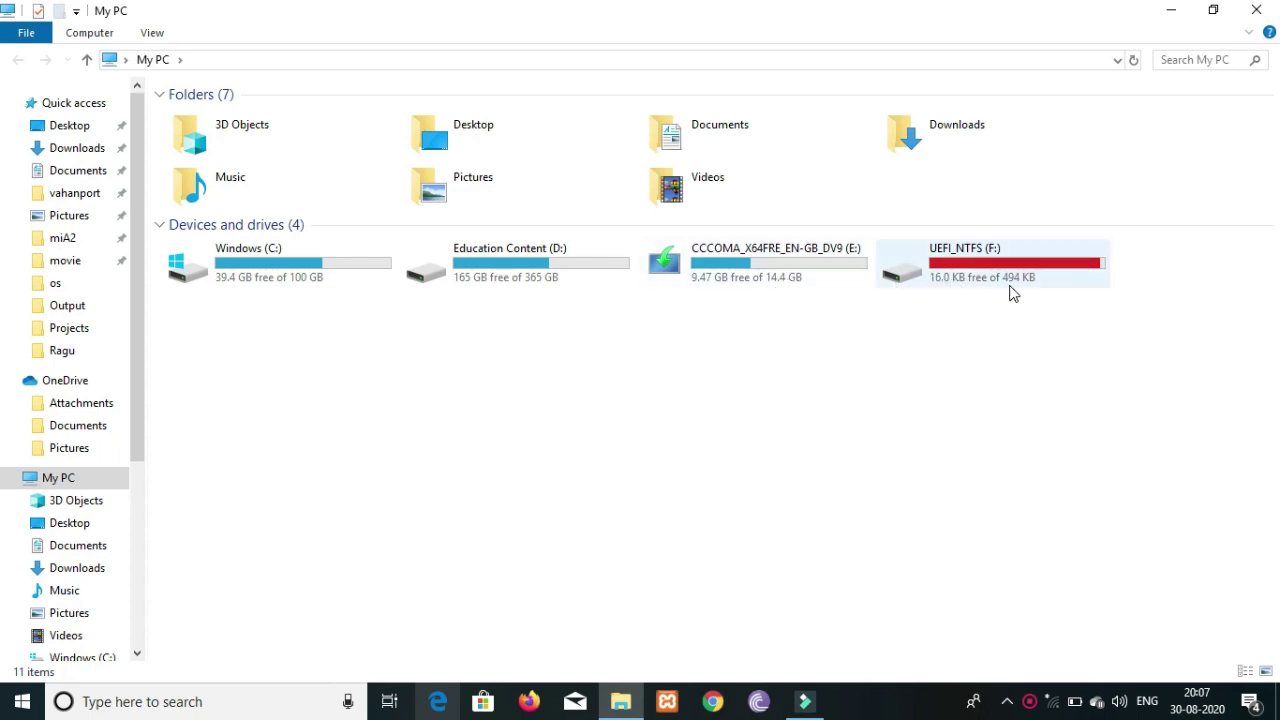
left_click(812, 272)
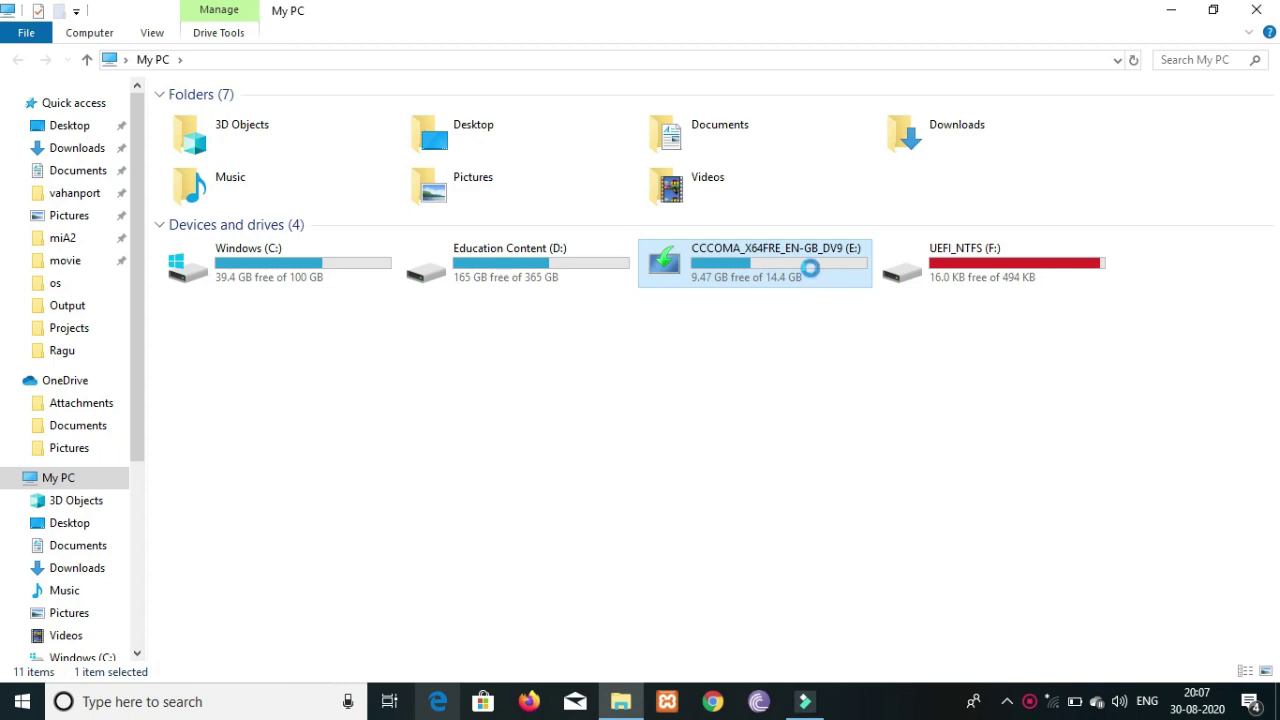
right_click(811, 275)
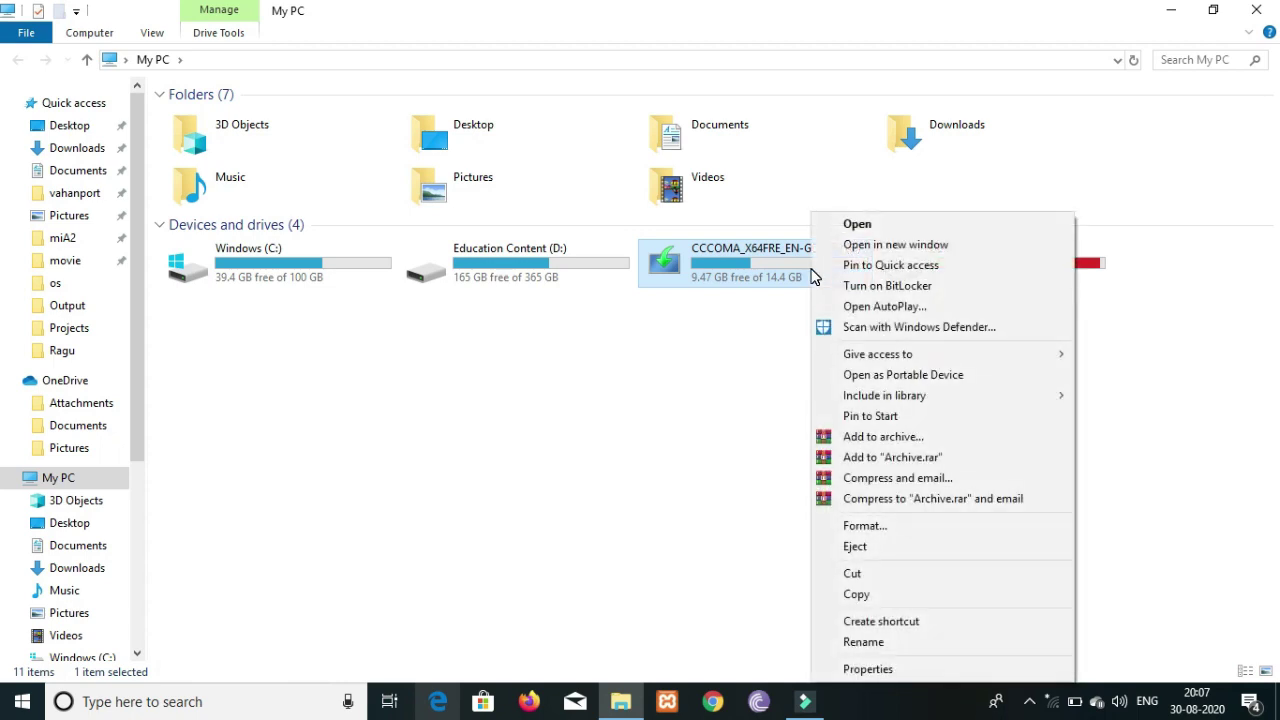
left_click(889, 548)
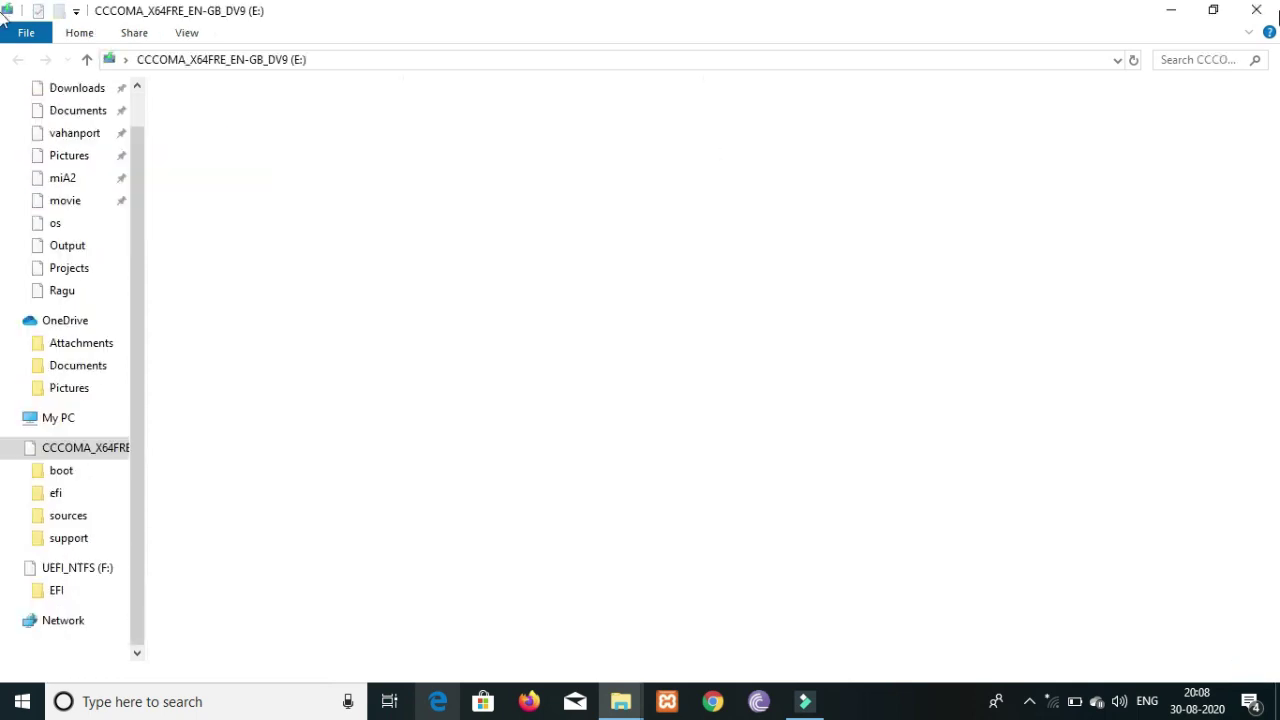
Close the E: and F: drive windows and look at the commands available for the E: drive in My PC without choosing any
left_click(1255, 19)
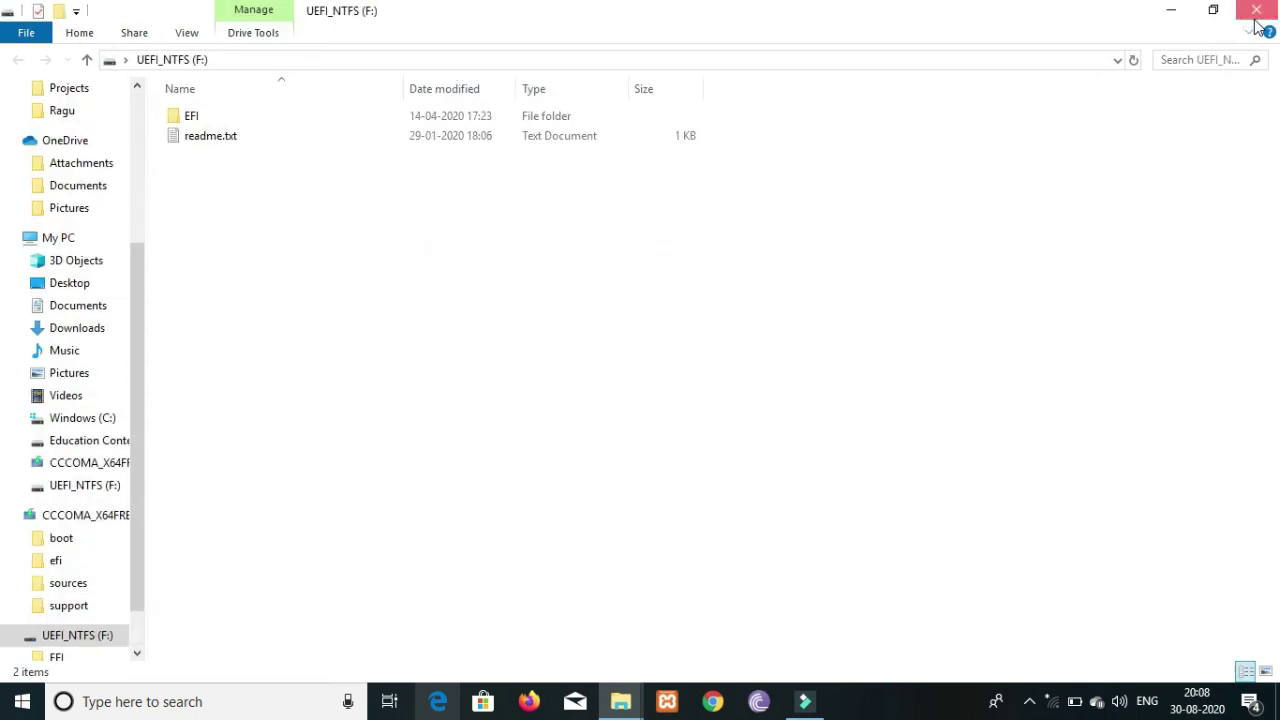
left_click(1256, 20)
right_click(830, 265)
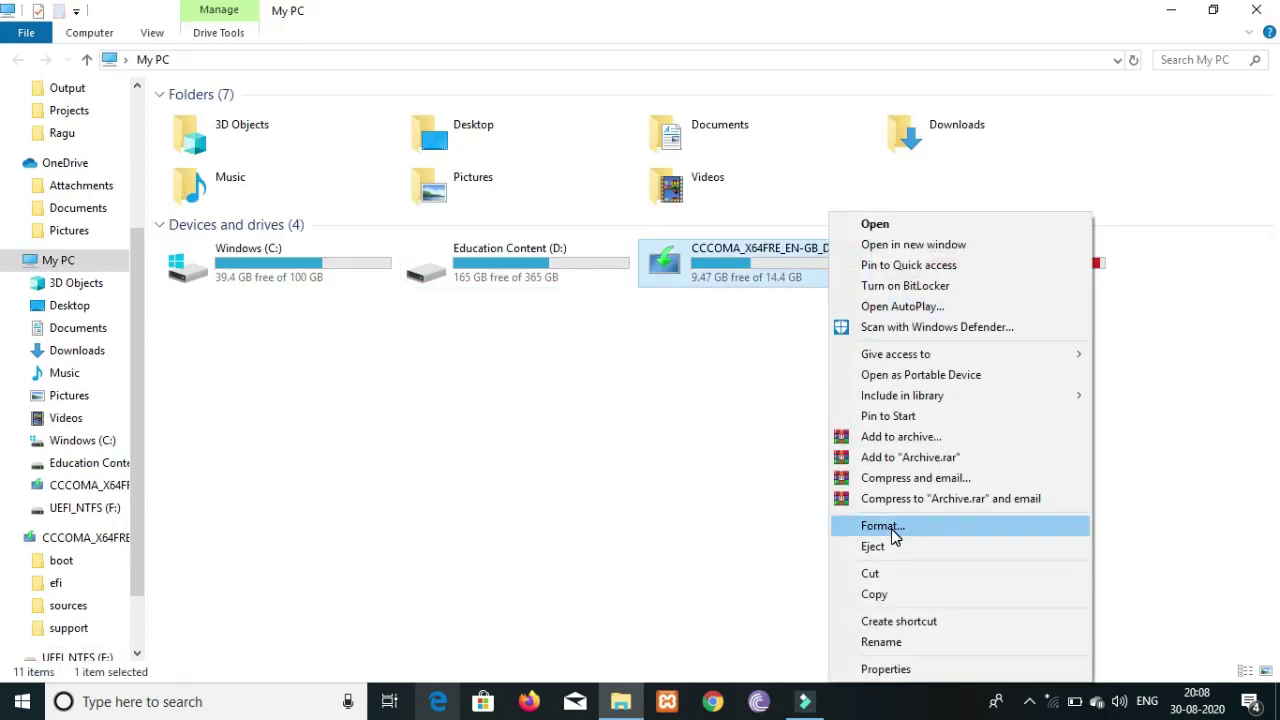
left_click(529, 514)
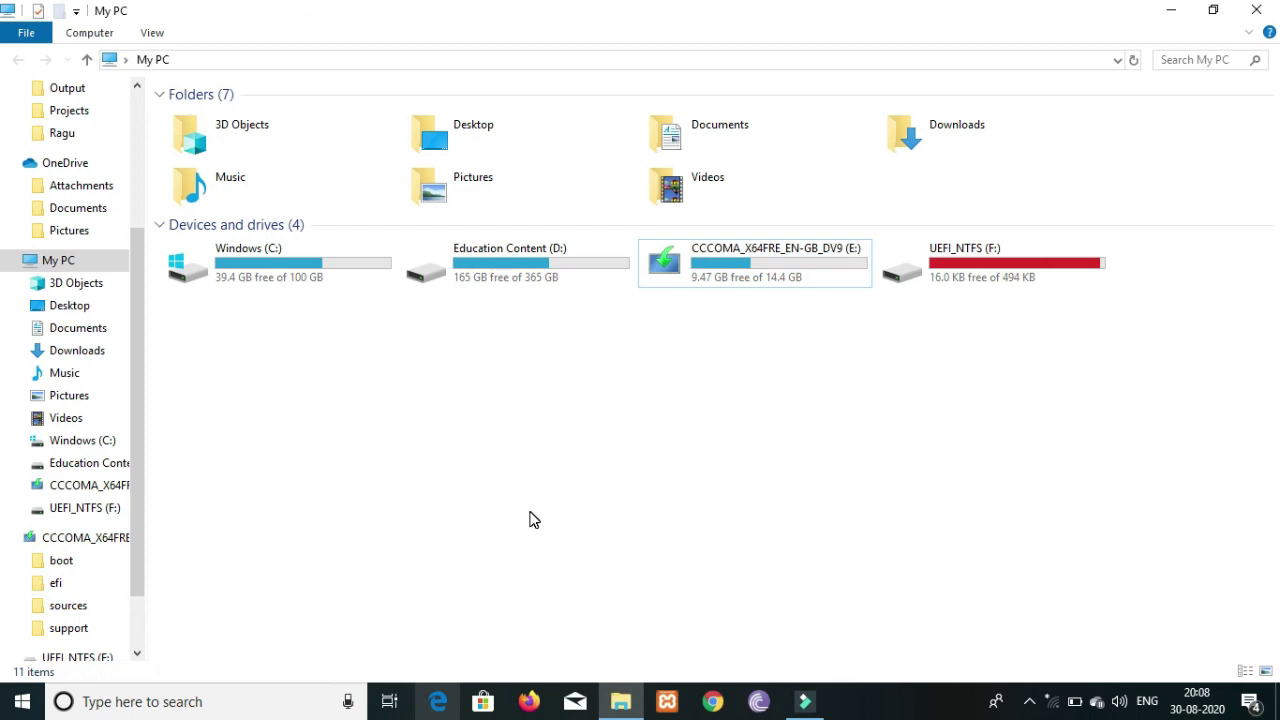